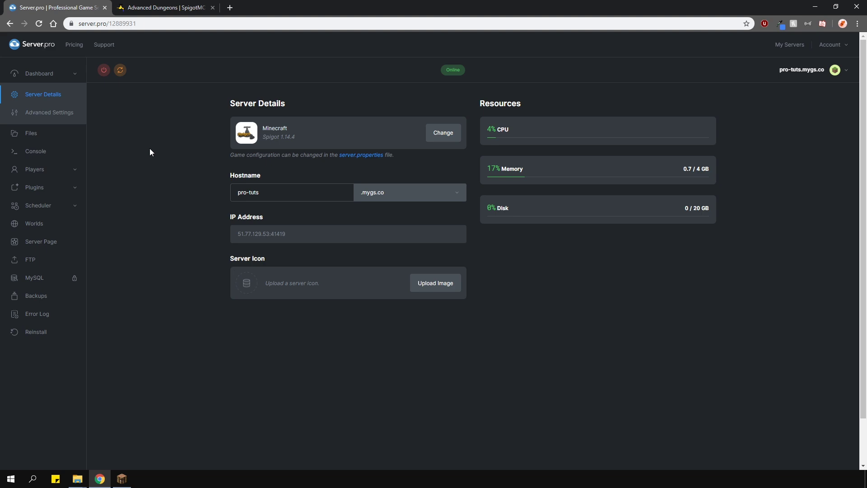
# Download the Advanced Dungeons plugin jar from SpigotMC and keep the file.
pyautogui.click(147, 10)
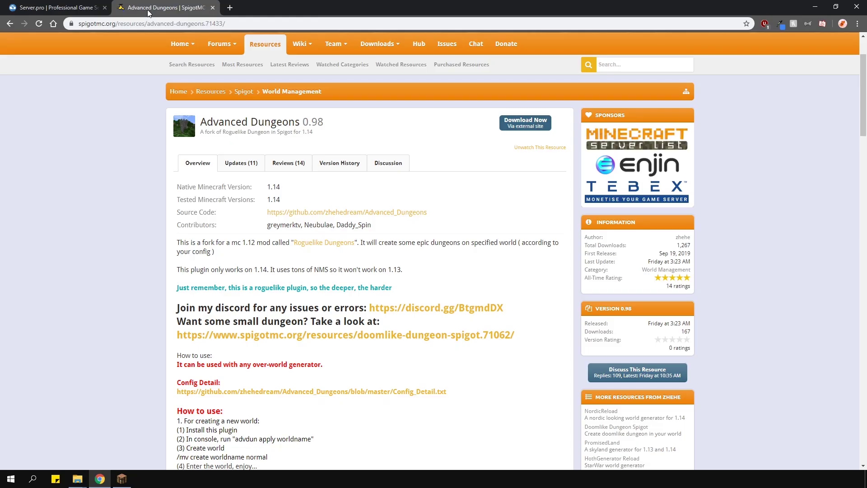
pyautogui.click(529, 122)
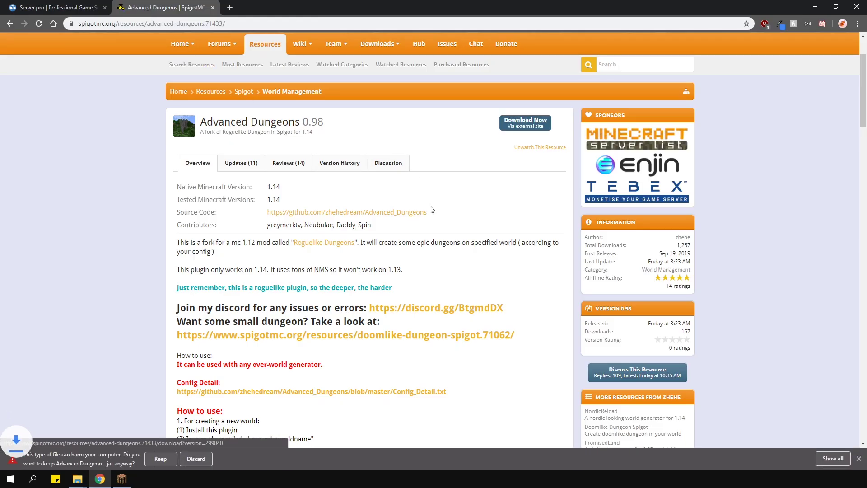
pyautogui.click(160, 459)
# Upload AdvancedDungeons_0.98.jar into the server's plugins folder.
pyautogui.hotkey('ctrl', 'Tab')
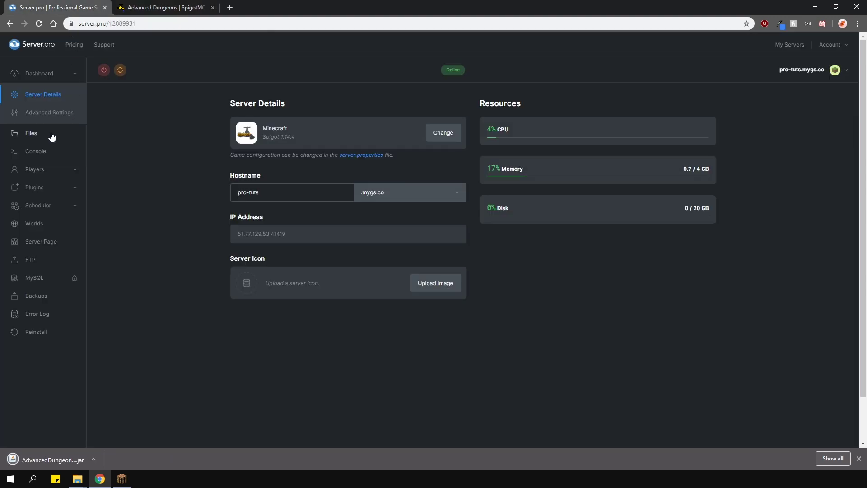
pyautogui.click(31, 134)
pyautogui.click(260, 181)
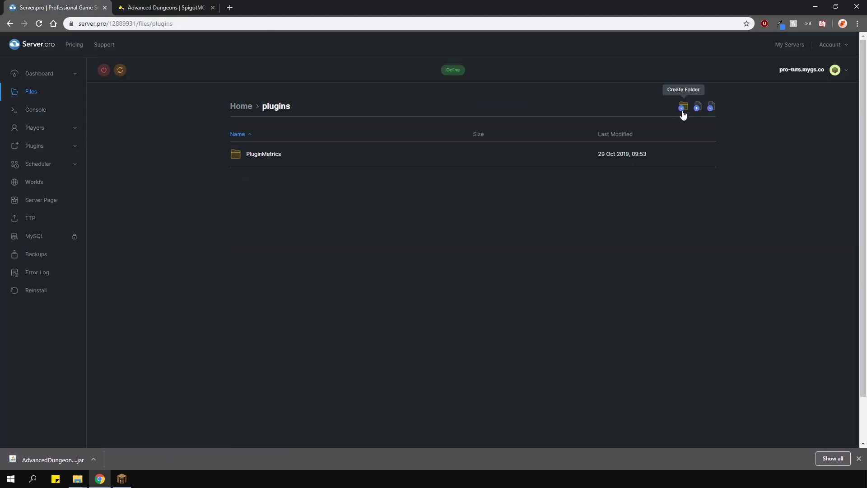
pyautogui.click(698, 108)
pyautogui.click(431, 203)
pyautogui.doubleClick(139, 112)
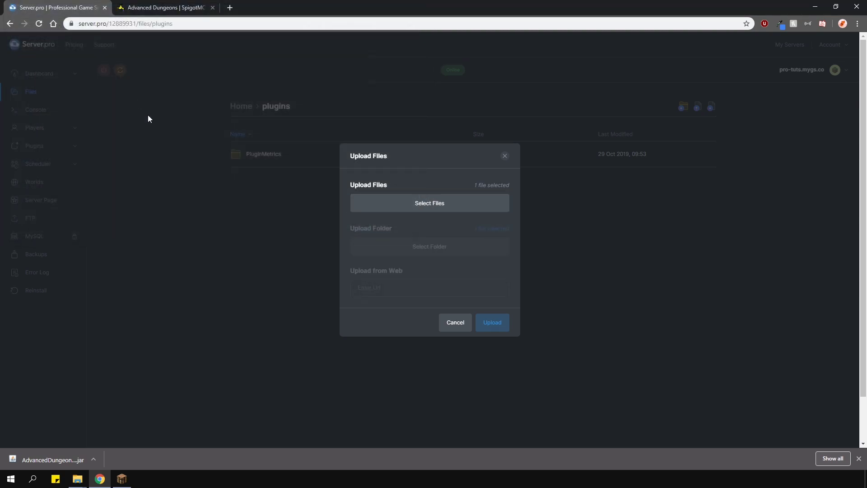
pyautogui.click(492, 323)
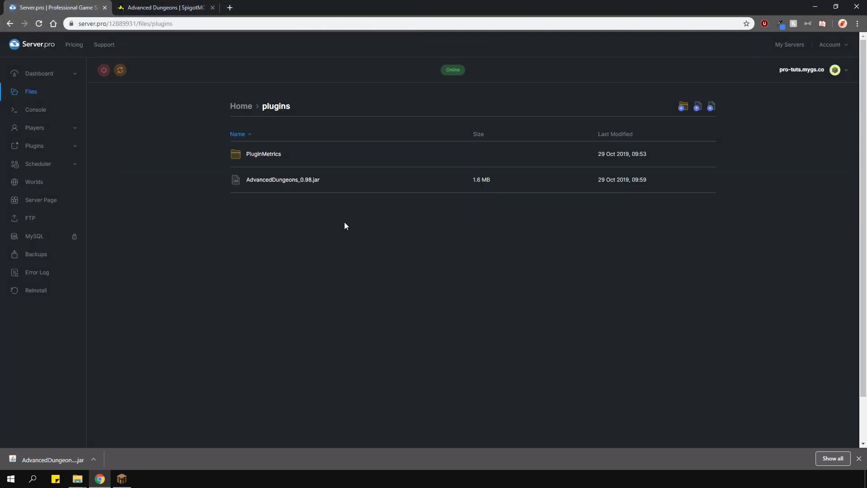
# Restart the server to load AdvancedDungeons v0.98 and view the console log.
pyautogui.click(120, 70)
pyautogui.click(47, 117)
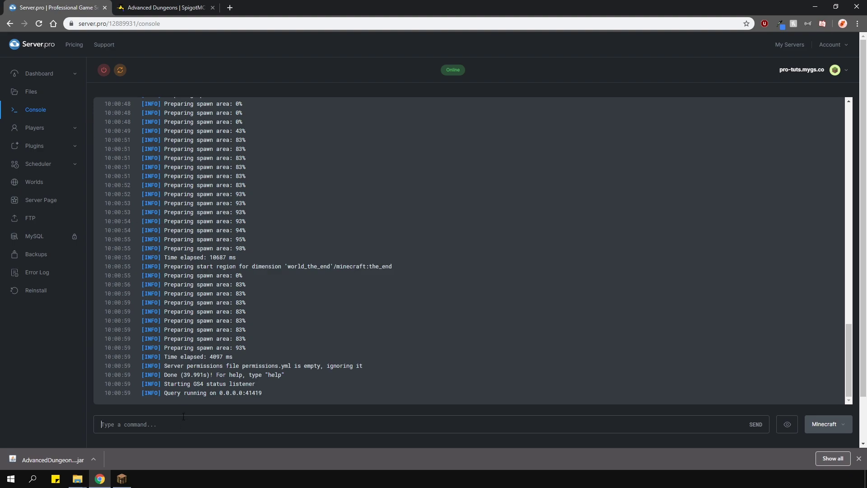
pyautogui.write('advdu')
pyautogui.write('n apply ')
pyautogui.write('world')
# Run the console command 'advdun apply world' to apply Advanced Dungeons.
pyautogui.press('Return')
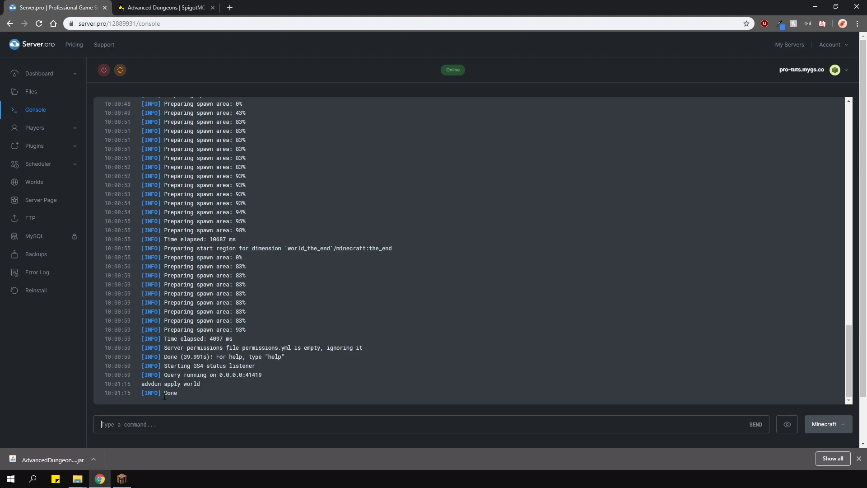
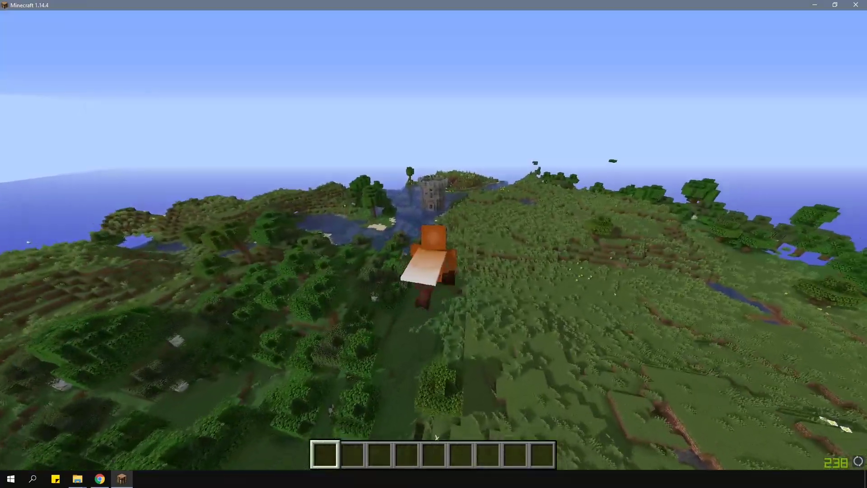
# In Minecraft, switch to first-person view and enter spectator mode with night vision 999.
pyautogui.press('F5')
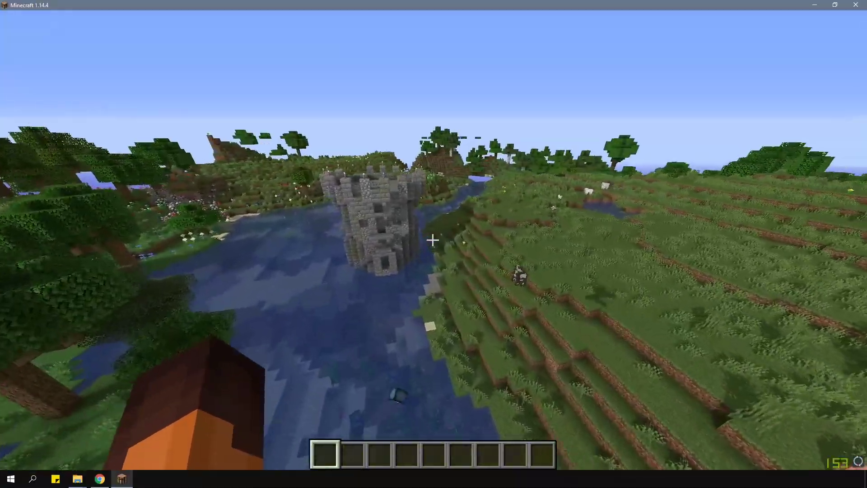
pyautogui.write('/gamemode spectator')
pyautogui.press('Return')
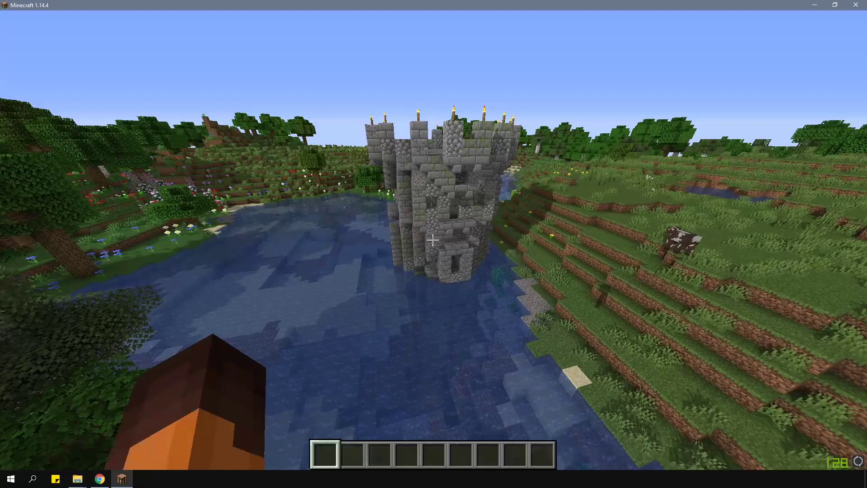
pyautogui.write('/effect give LuxLacis minecraft:night_vision 999')
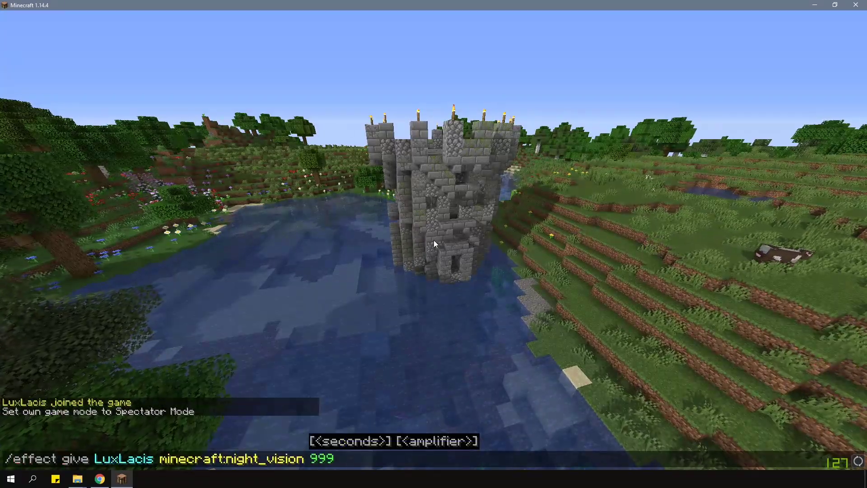
pyautogui.press('Return')
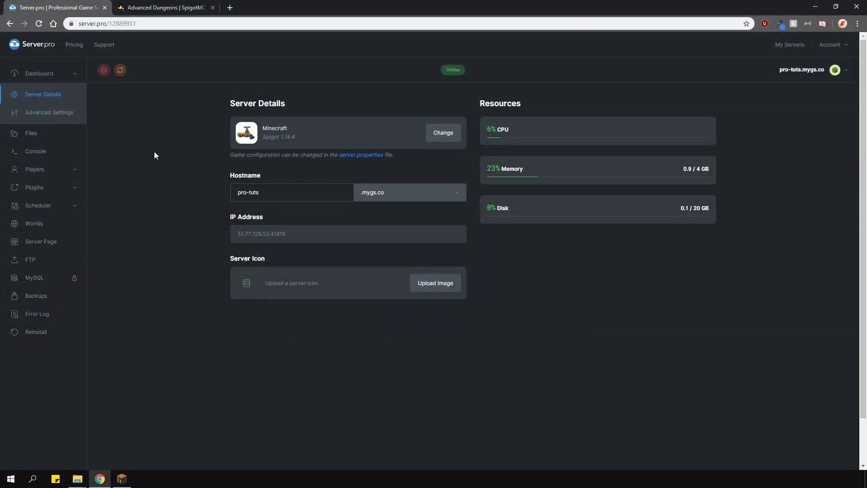
# Open plugins/advanced_dungeons/advanced_dungeons.cfg in the Server.pro file manager.
pyautogui.click(32, 132)
pyautogui.click(256, 181)
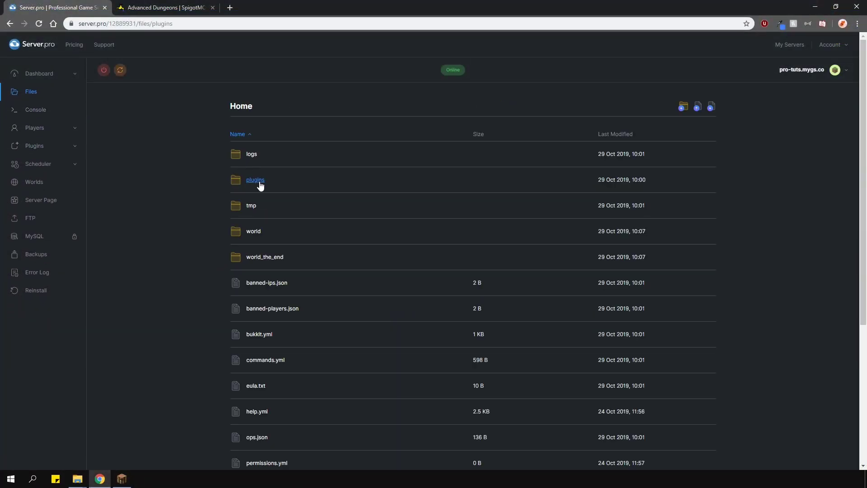
pyautogui.click(258, 159)
pyautogui.click(275, 182)
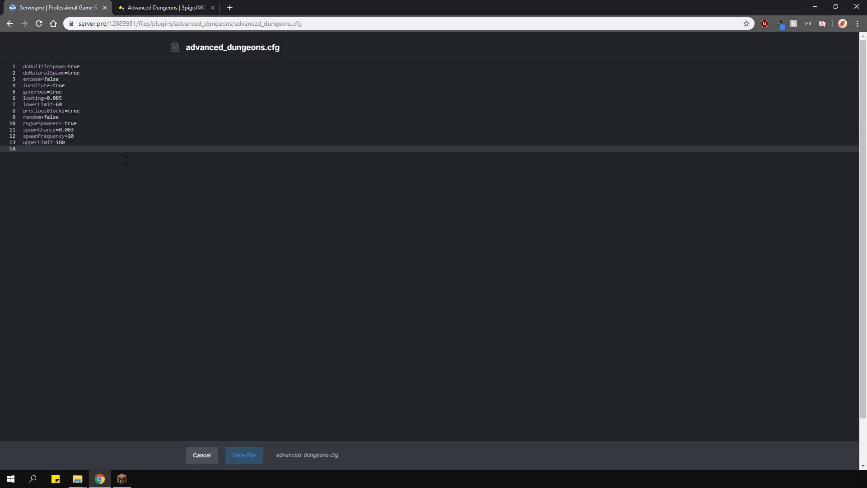
# Change line 11 to spawnChance=0.0004 and line 6 to looting=0.015, then go to the SpigotMC page.
pyautogui.click(82, 127)
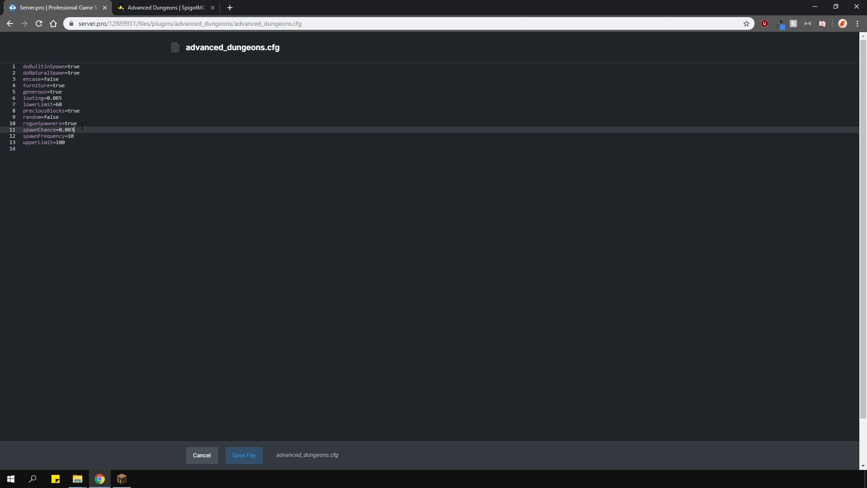
pyautogui.press('BackSpace')
pyautogui.write('04')
pyautogui.click(67, 98)
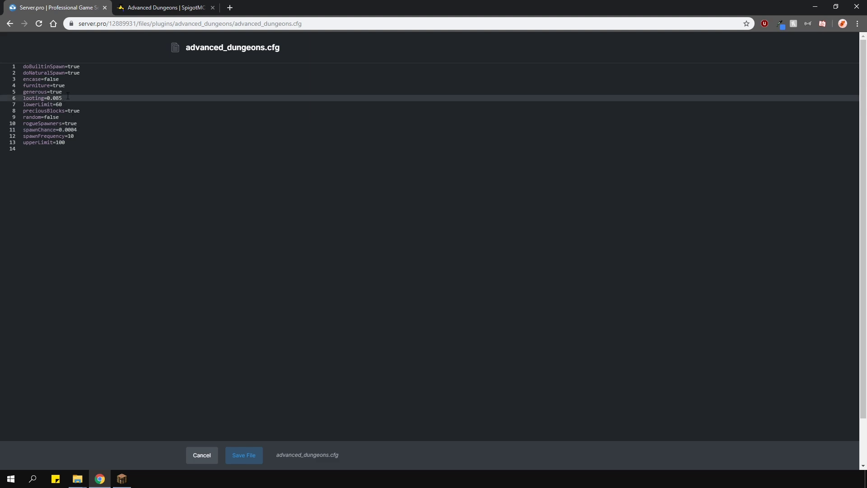
pyautogui.press('BackSpace')
pyautogui.press('BackSpace')
pyautogui.press('BackSpace')
pyautogui.write('15')
pyautogui.press('BackSpace')
pyautogui.press('BackSpace')
pyautogui.write('015')
pyautogui.click(84, 111)
pyautogui.click(135, 148)
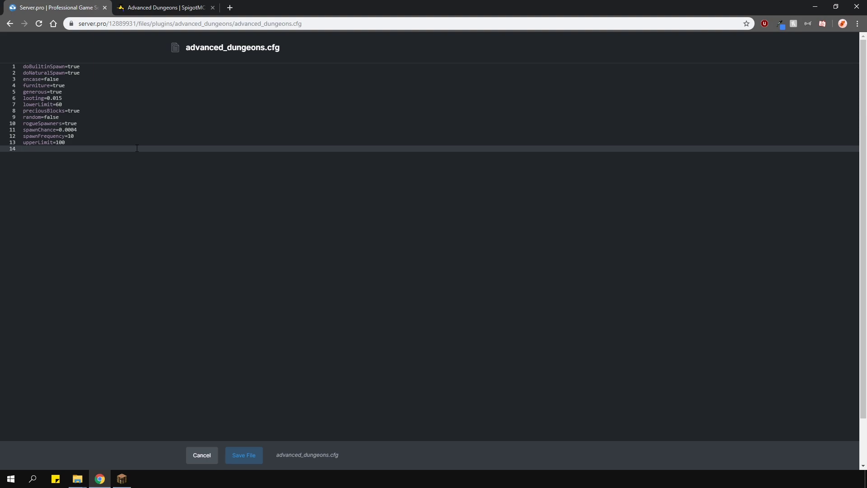
pyautogui.click(152, 7)
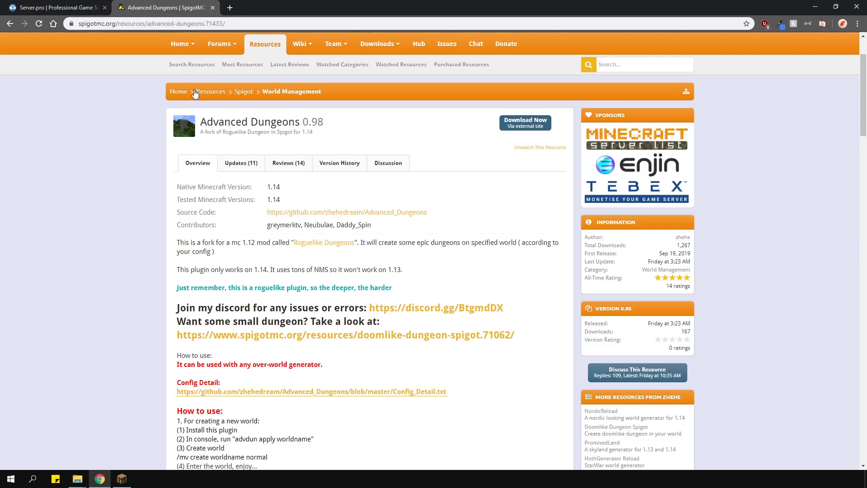
# Review the GitHub Config_Detail.txt setting explanations, then close the Server.pro config editor.
pyautogui.click(292, 391)
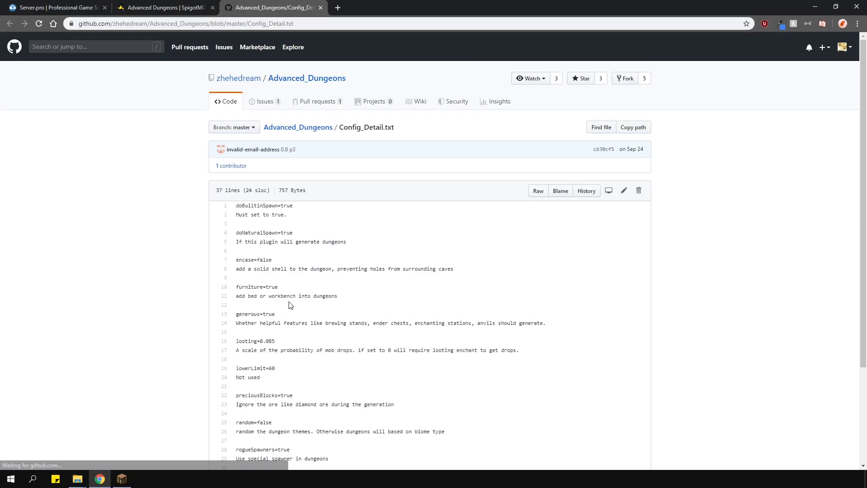
pyautogui.scroll(-3, 290, 305)
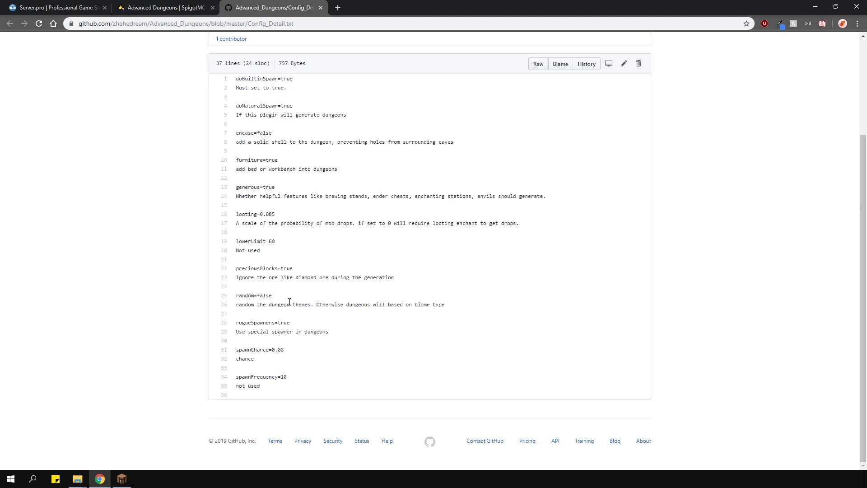
pyautogui.click(54, 7)
pyautogui.click(199, 455)
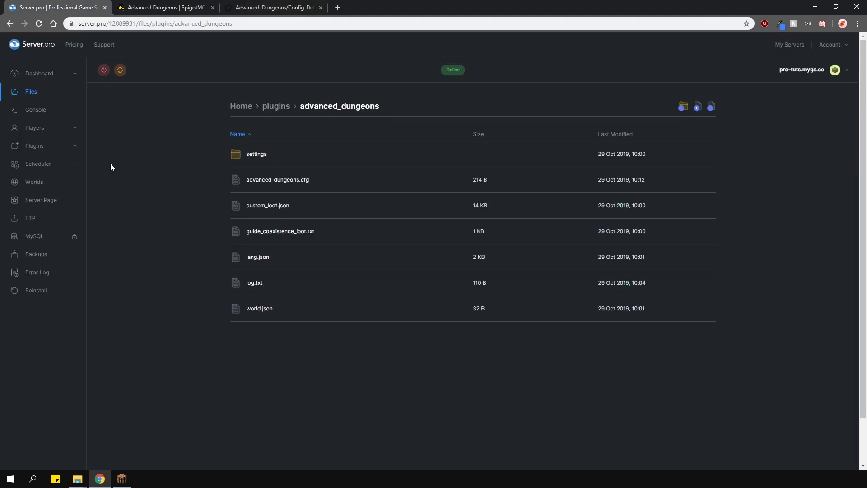
# Open and save custom_loot.json unchanged, then return to the Server Details page.
pyautogui.click(266, 206)
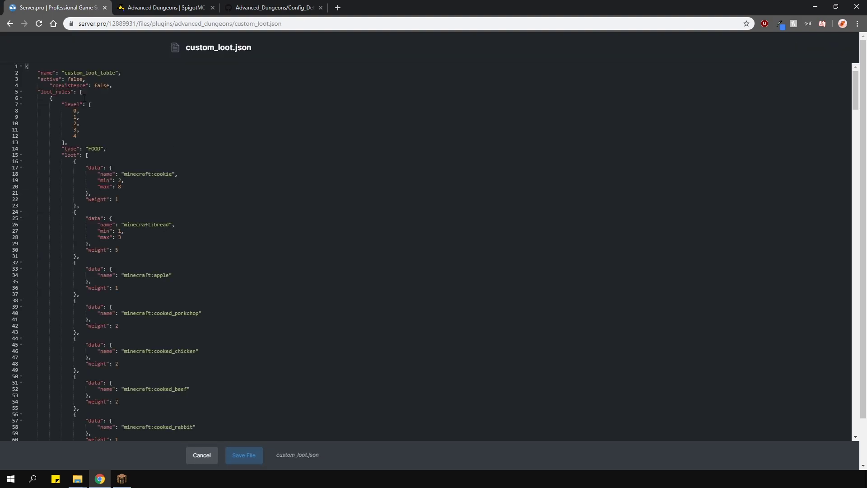
pyautogui.click(244, 455)
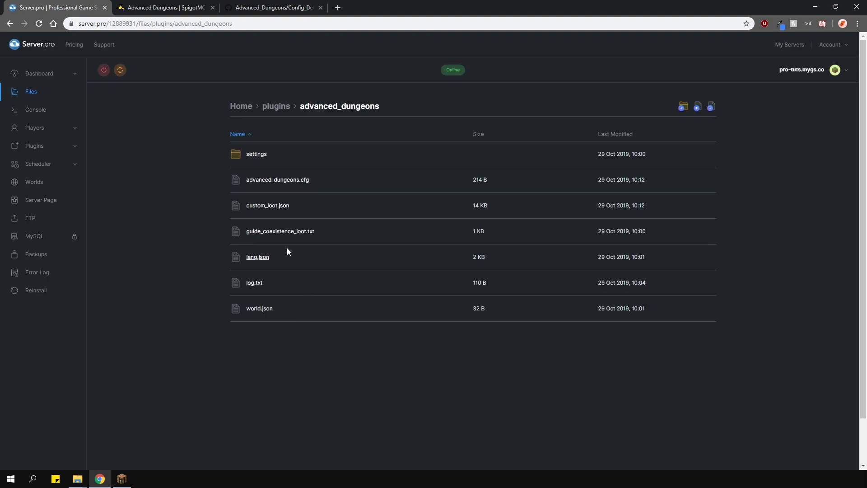
pyautogui.click(37, 75)
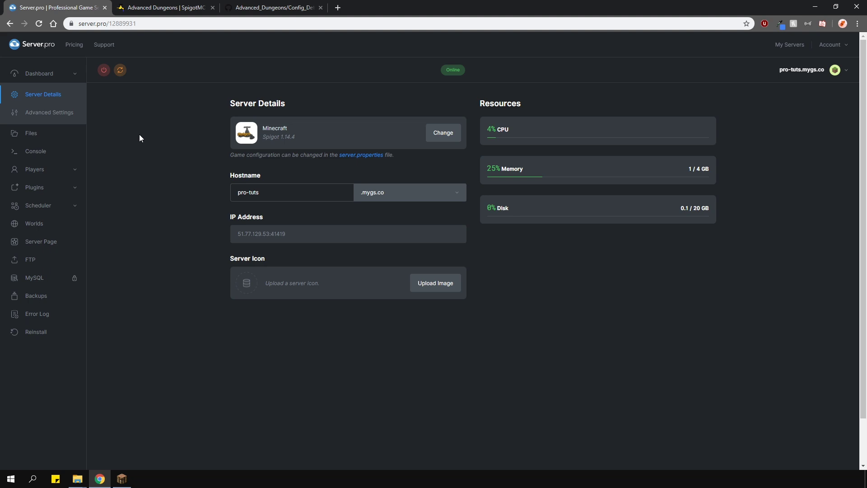